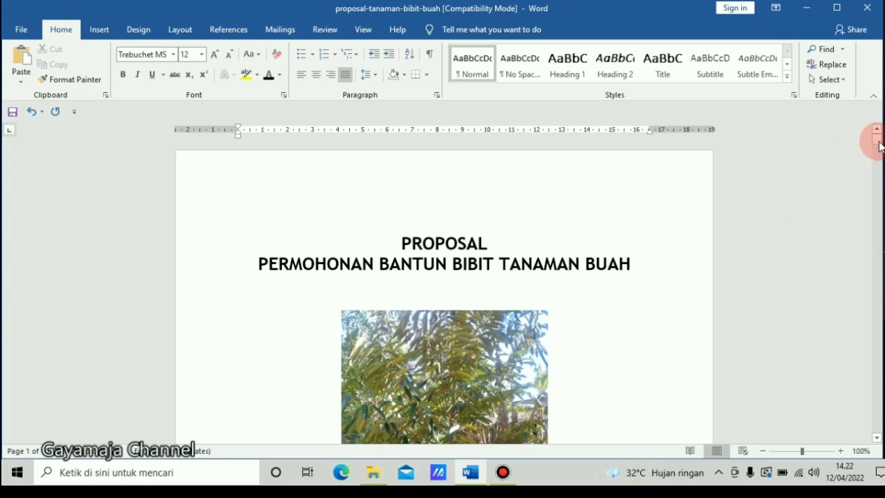
Step: Scroll through the proposal and place the cursor before Semarang on the cover page
drag(878, 145, 881, 162)
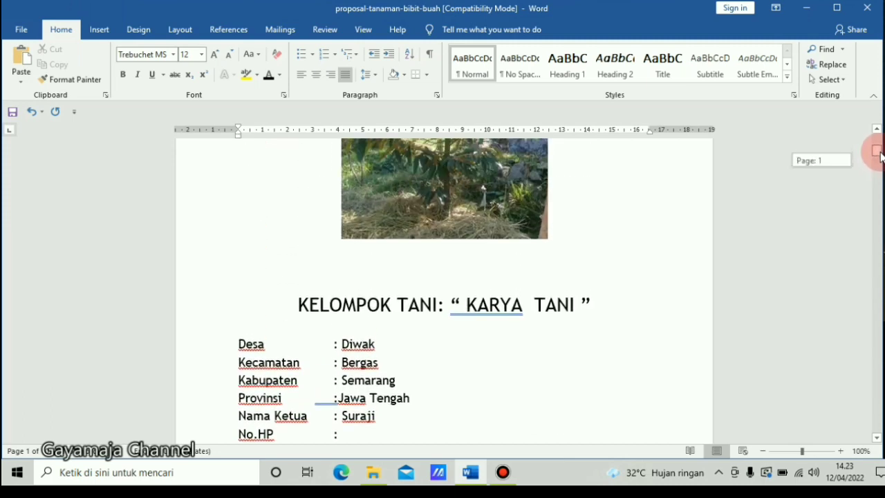
drag(881, 162, 878, 143)
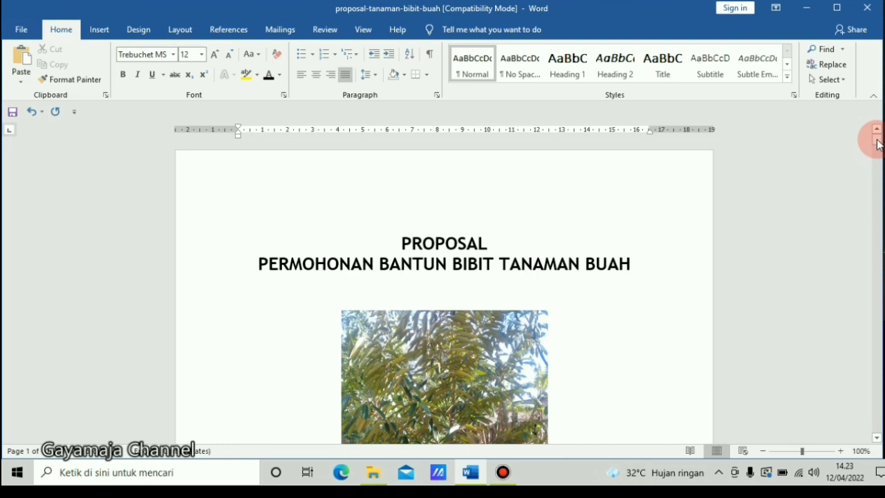
drag(877, 143, 878, 155)
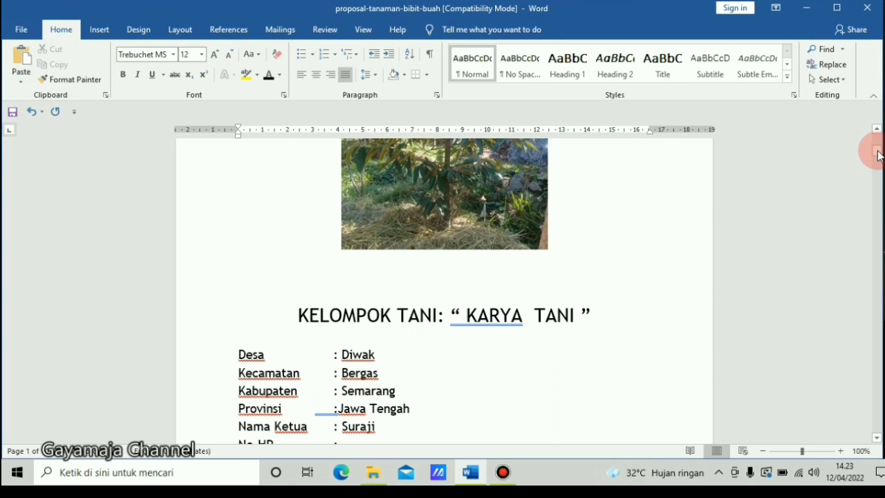
drag(878, 154, 878, 157)
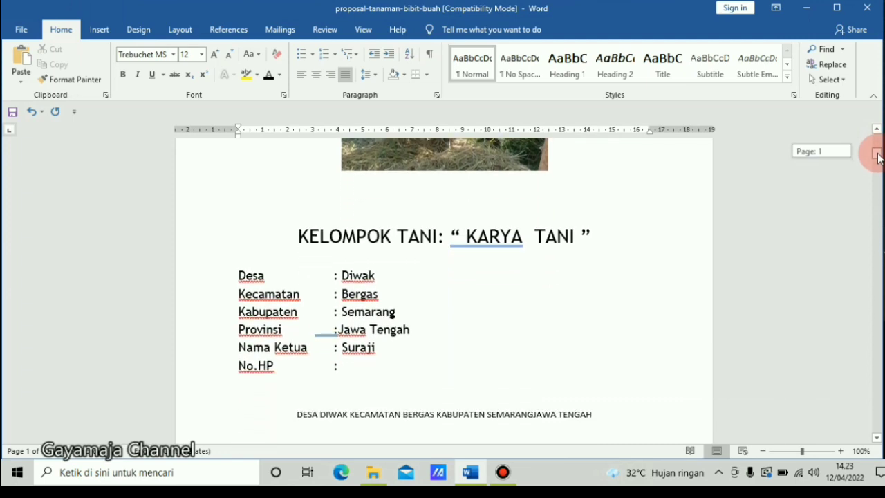
drag(879, 157, 878, 157)
drag(878, 158, 876, 154)
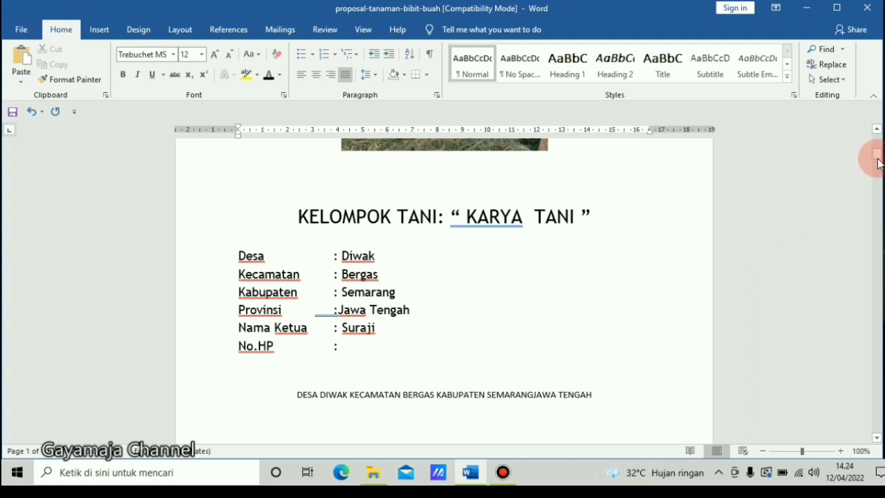
drag(878, 163, 878, 178)
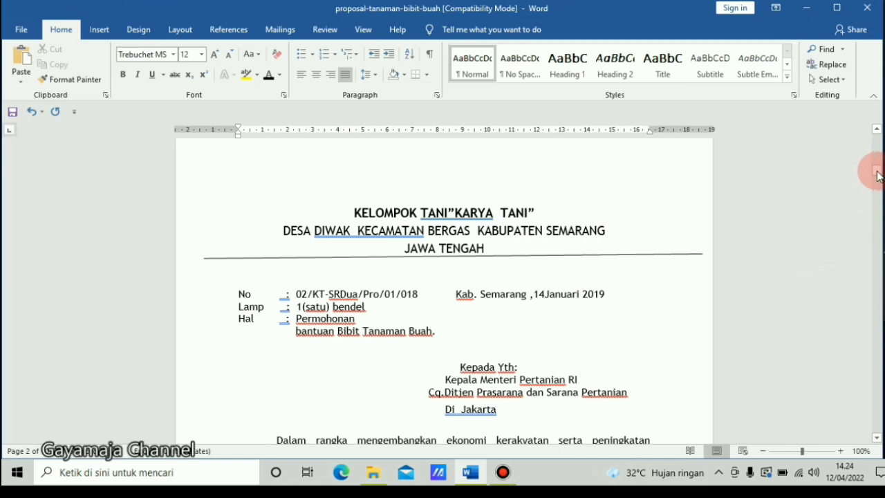
drag(877, 176, 876, 158)
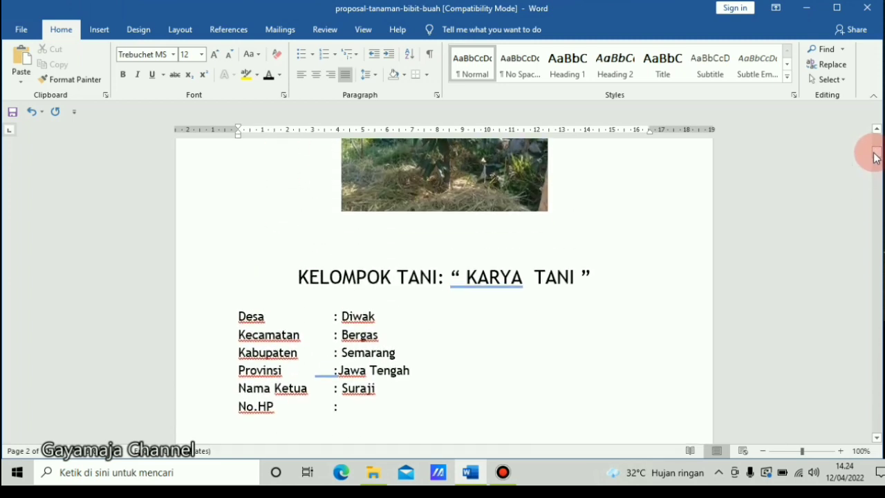
click(344, 348)
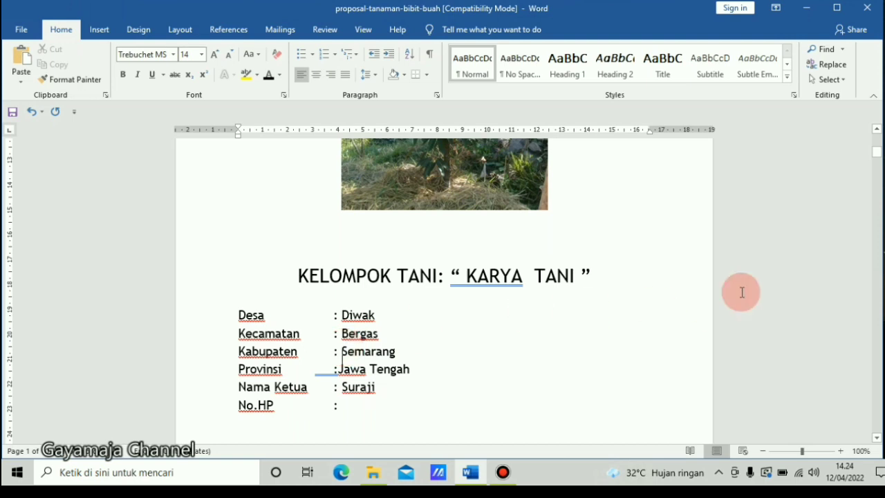
Step: Insert a page break so the II.POTENSI SUMBER DAYA LAHAN heading starts a new page
key(Page_Down)
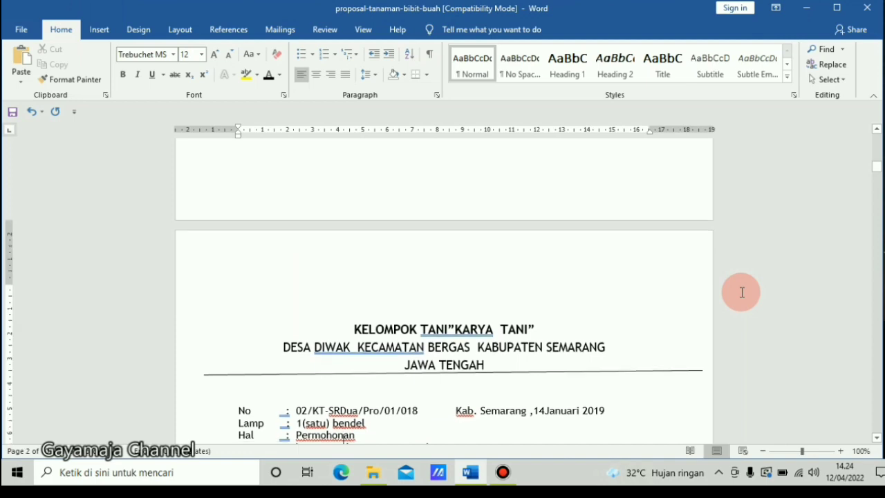
key(Down)
key(Down)
key(Down)
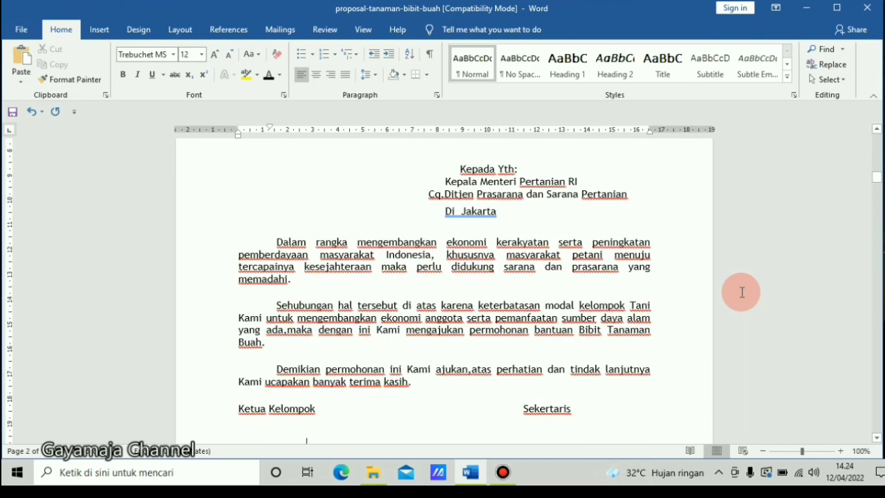
key(Down)
key(Down)
key(Down)
key(Down)
key(Down)
key(Down)
key(Down)
key(Down)
key(Down)
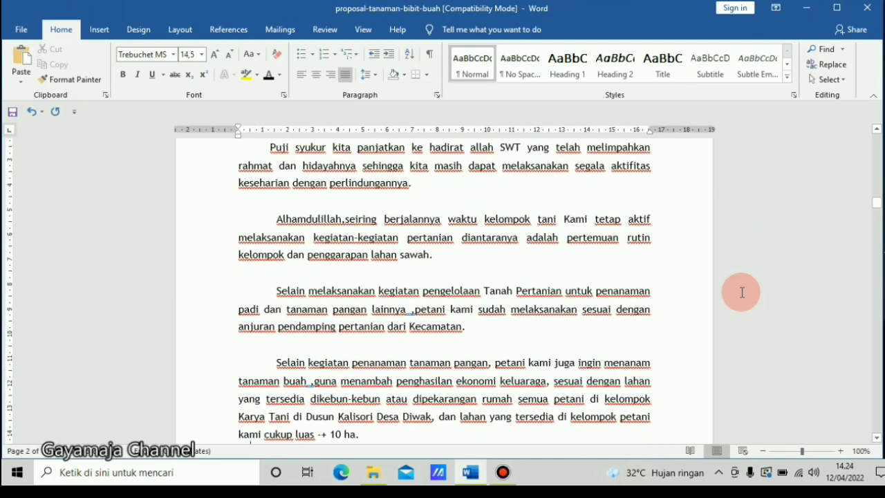
key(Down)
key(Down)
key(Down)
key(Down)
key(Down)
key(Down)
key(Down)
key(Down)
key(Down)
key(Down)
key(Down)
key(Down)
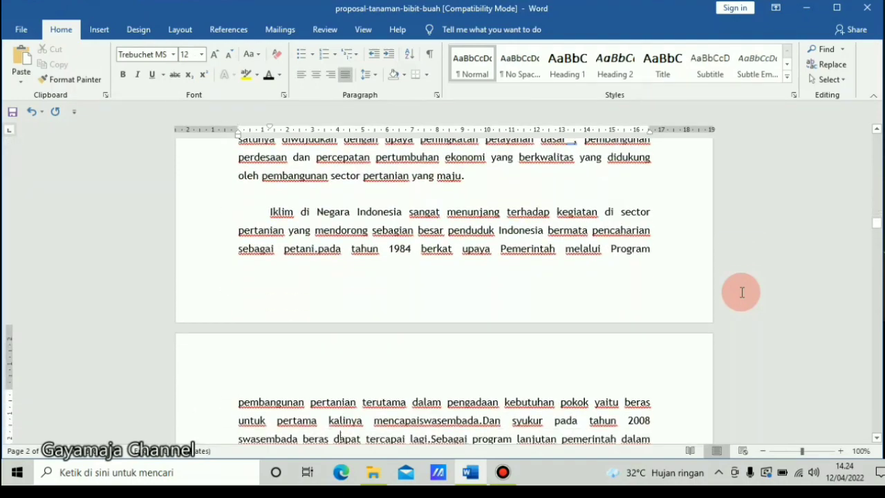
key(Down)
key(Down)
key(Down)
key(Down)
key(Down)
key(Down)
key(Down)
key(Down)
key(Down)
key(Down)
key(Down)
key(Down)
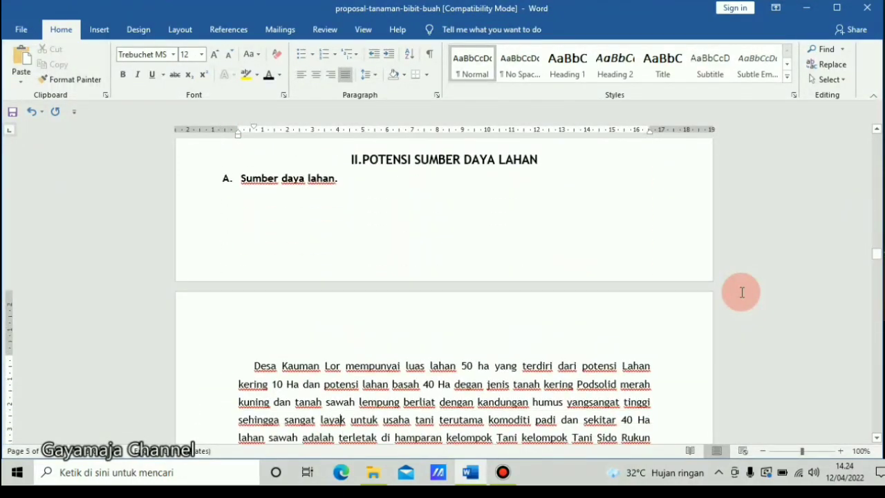
key(Up)
key(Up)
key(Up)
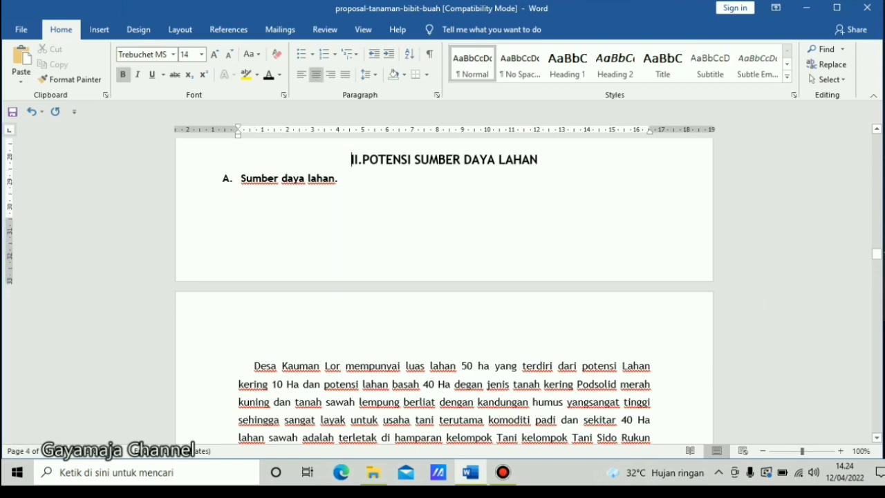
key(ctrl+Return)
Step: Review the remaining sections through the LAMPIRAN attachments page, then return to the top
key(Down)
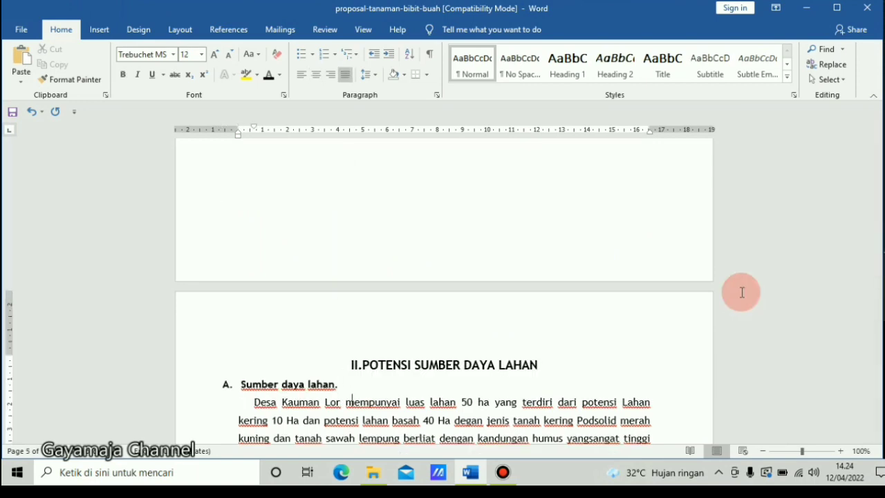
key(Down)
key(Down)
key(Down)
key(Down)
key(Down)
key(Down)
key(Down)
key(Down)
key(Down)
key(Down)
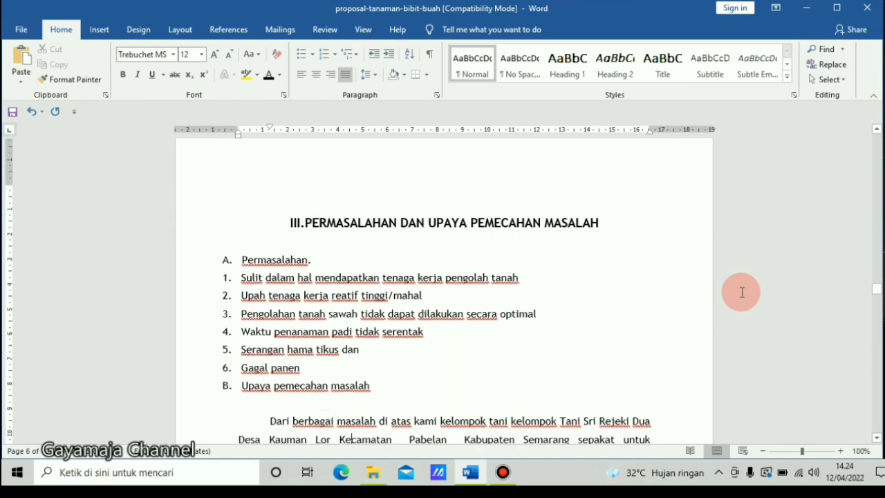
key(Down)
key(Down)
key(Down)
key(Down)
key(Down)
key(Down)
key(Down)
key(Down)
key(Down)
key(Down)
key(Down)
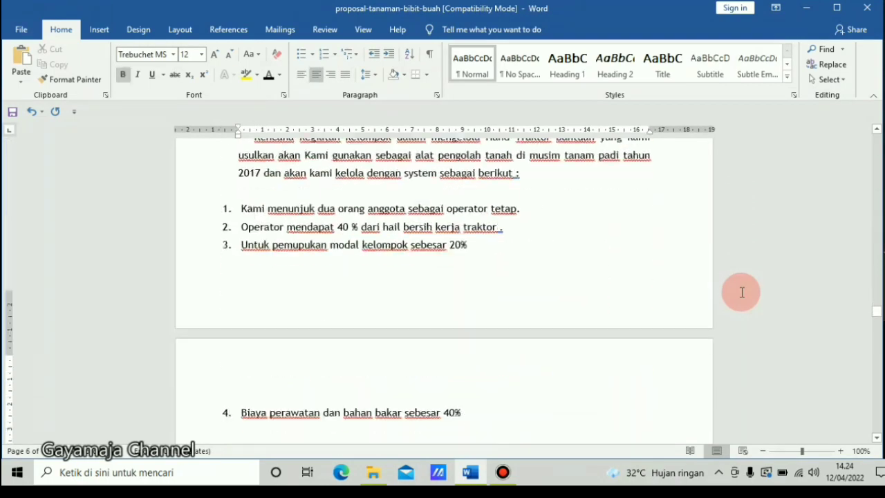
key(Down)
key(Down)
key(Down)
key(Down)
key(Down)
key(Down)
key(Down)
key(Down)
key(Down)
key(Down)
key(Down)
key(Down)
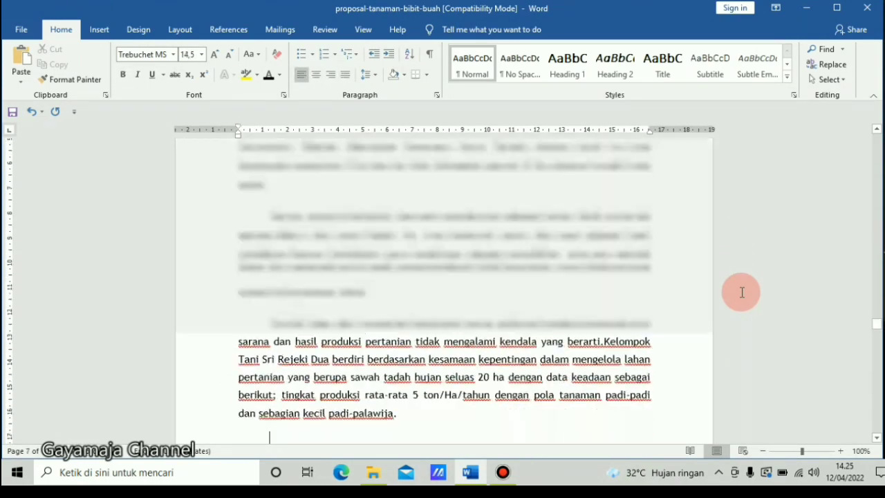
key(Down)
key(Down)
key(Down)
key(Down)
key(Down)
key(Down)
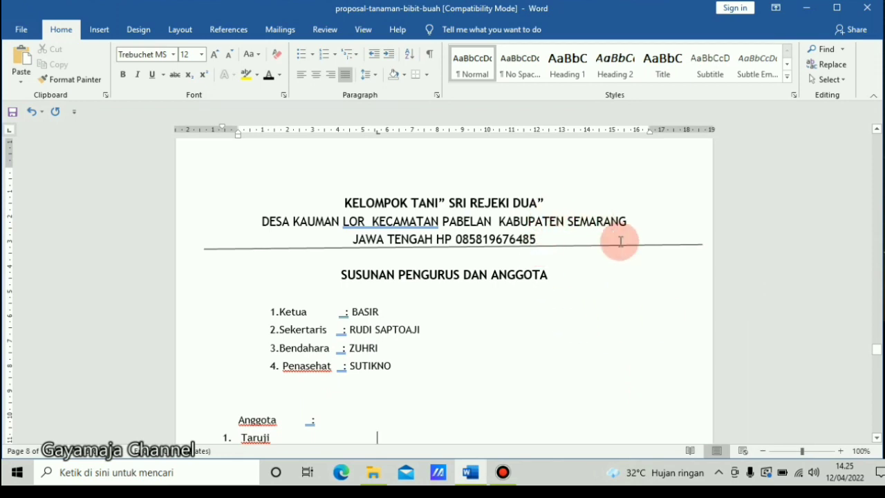
key(Down)
key(Down)
key(Down)
key(Down)
key(Down)
key(Down)
key(Down)
key(Down)
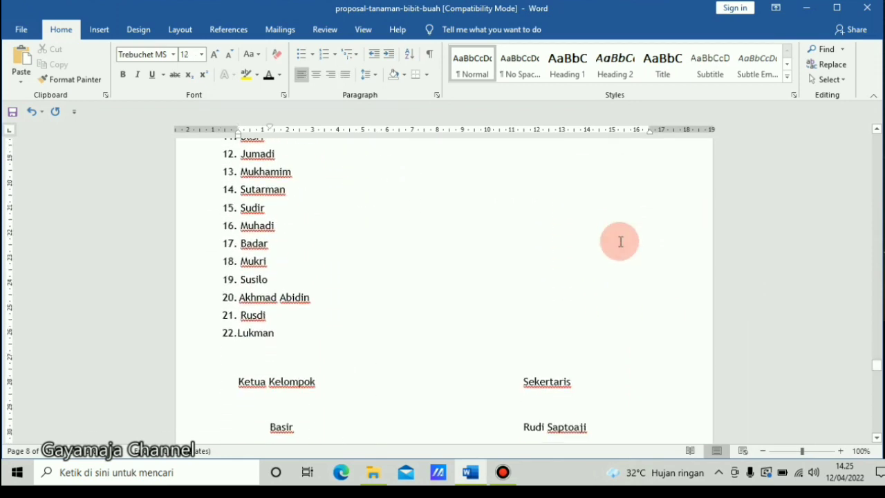
key(Down)
key(Down)
key(Down)
key(Down)
key(Down)
key(Down)
key(Down)
key(Down)
key(Down)
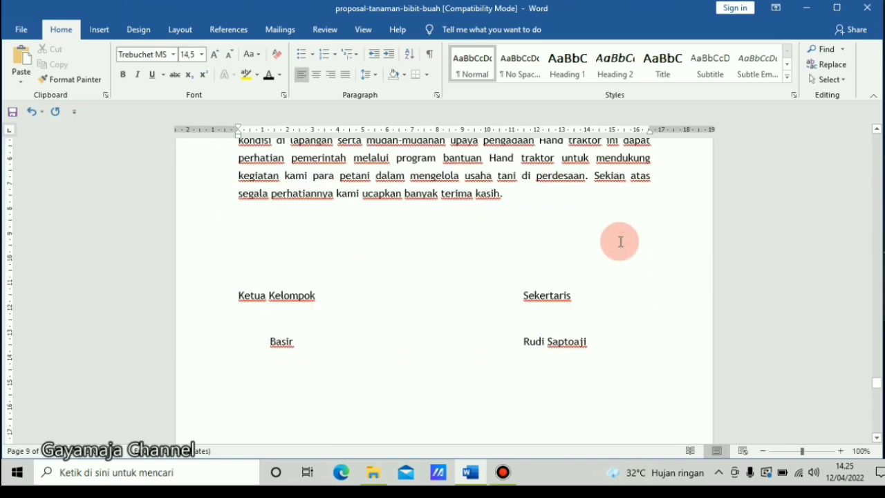
key(Down)
key(Down)
key(Down)
key(Down)
key(Down)
key(Down)
key(Down)
key(Down)
key(Down)
key(Down)
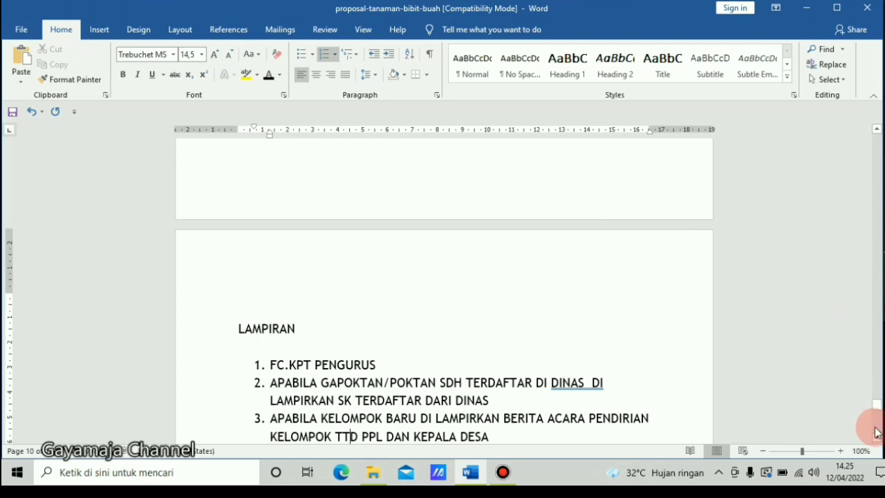
drag(879, 415, 875, 138)
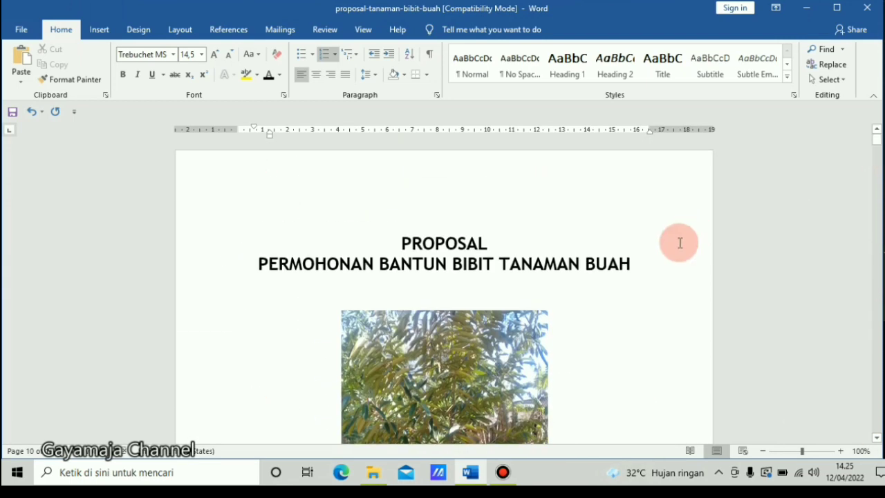
Step: Select 'Semarang' in the cover's Kabupaten line below Desa Diwak and Kecamatan Bergas
click(668, 254)
key(Down)
key(Down)
key(Down)
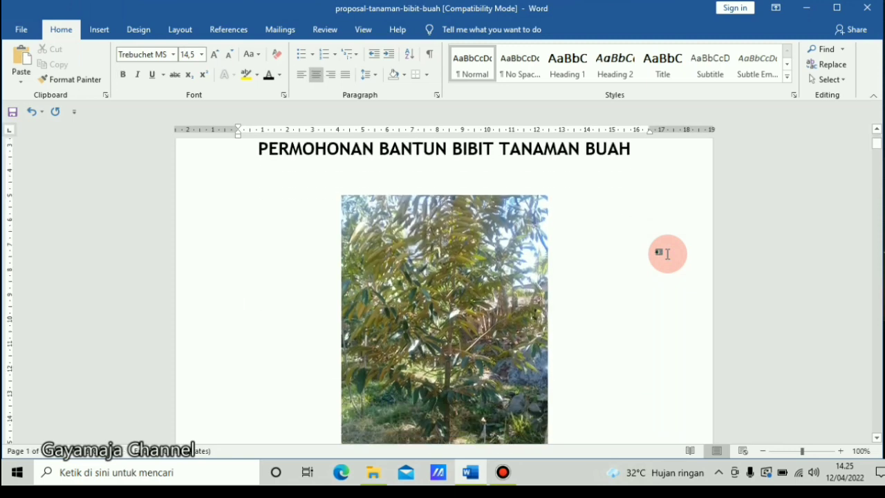
key(Down)
key(Down)
text(Desa	: Diwak)
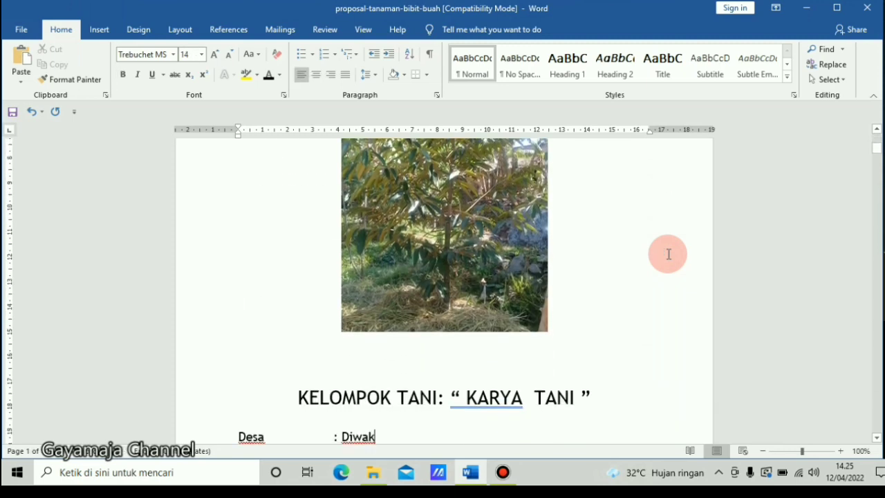
text( Kecamatan	: Bergas Kabupaten	: Semarang)
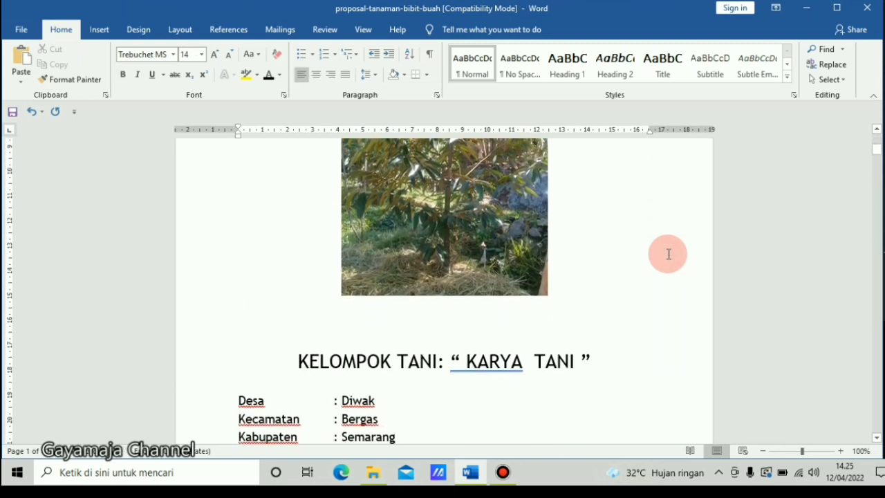
key(ctrl+shift+Left)
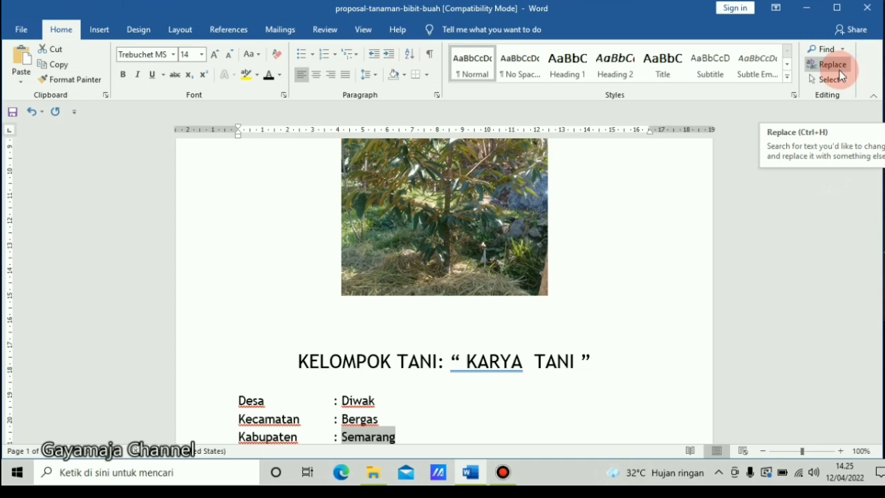
Step: Replace all occurrences of Semarang with 'Oku Timur' across the whole document, making 15 replacements
click(833, 64)
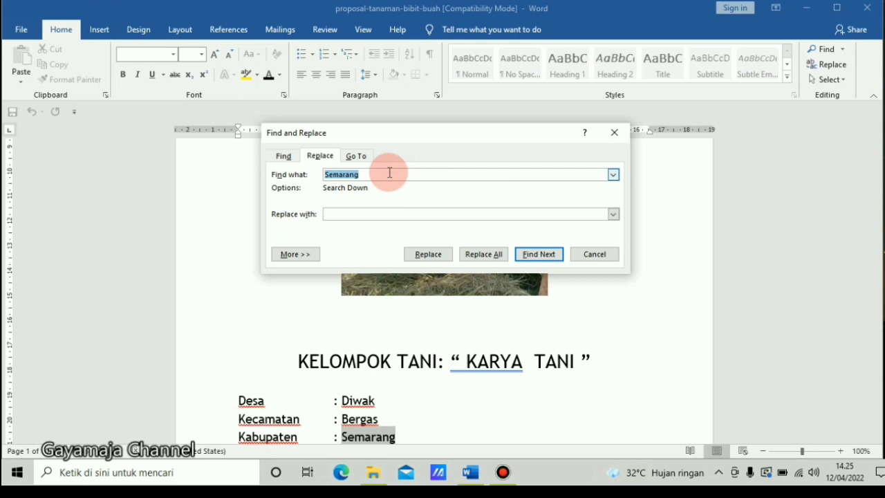
click(334, 214)
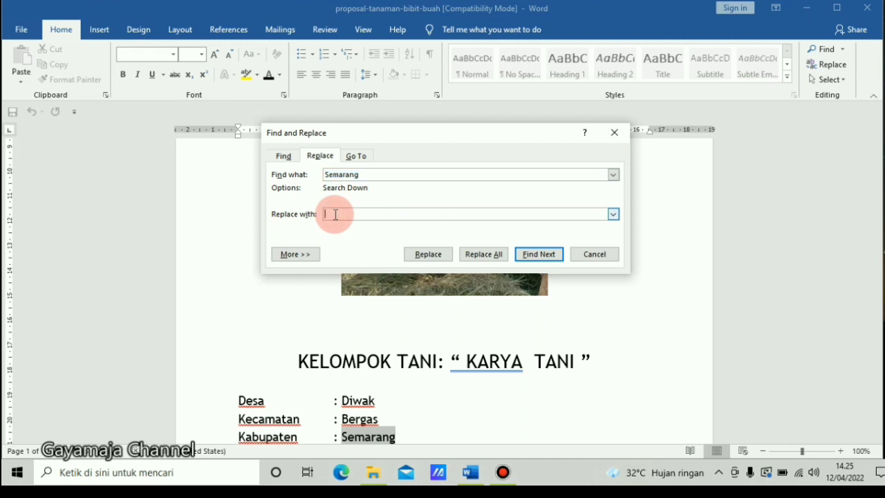
text(OKU)
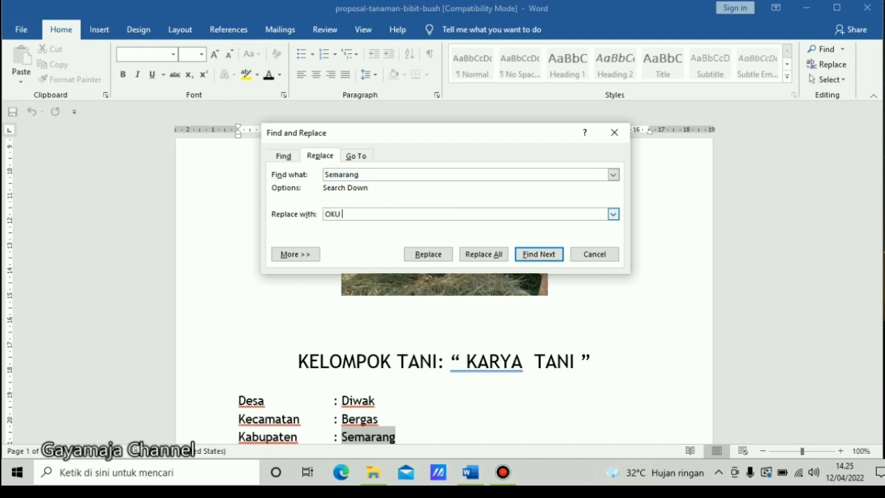
key(BackSpace)
key(BackSpace)
key(BackSpace)
key(BackSpace)
key(BackSpace)
text(ur)
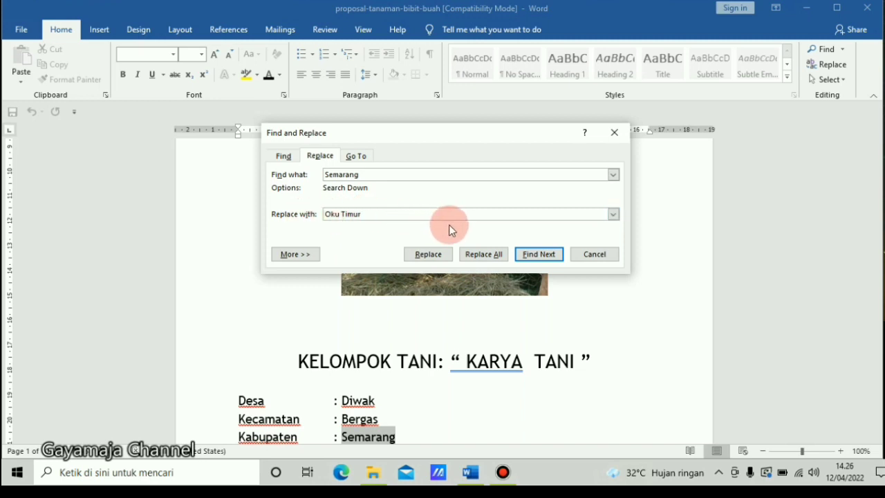
click(493, 254)
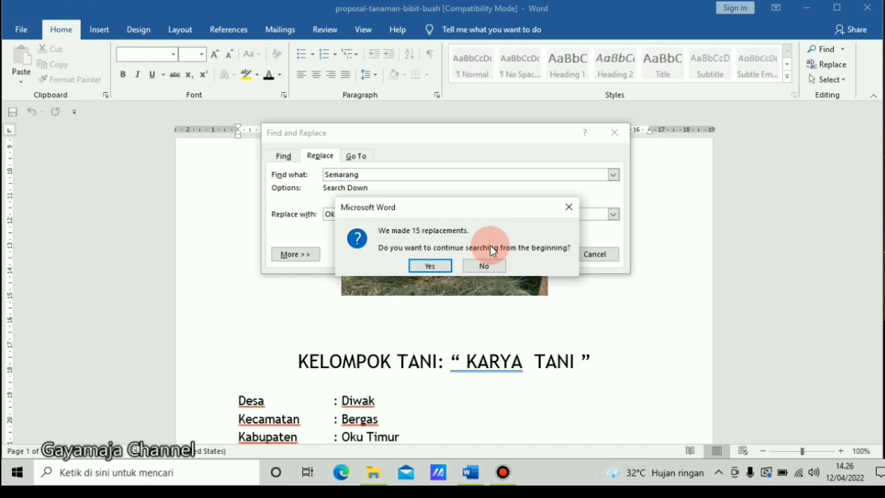
click(435, 263)
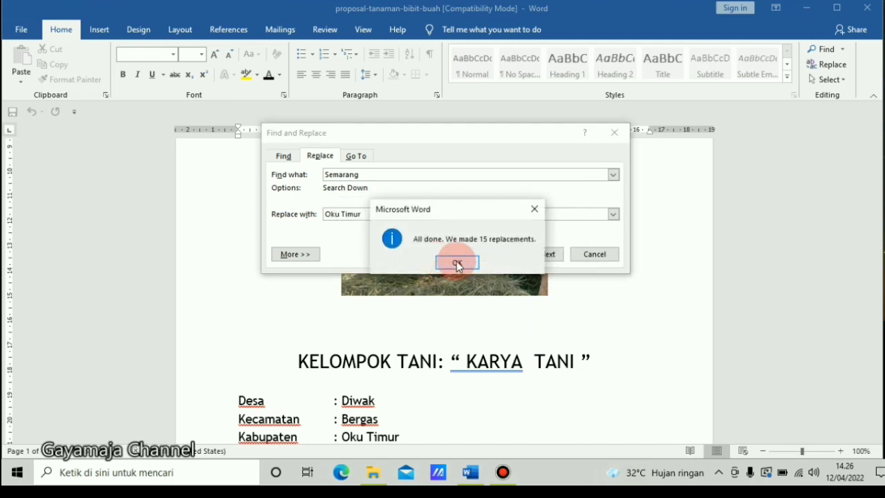
click(457, 262)
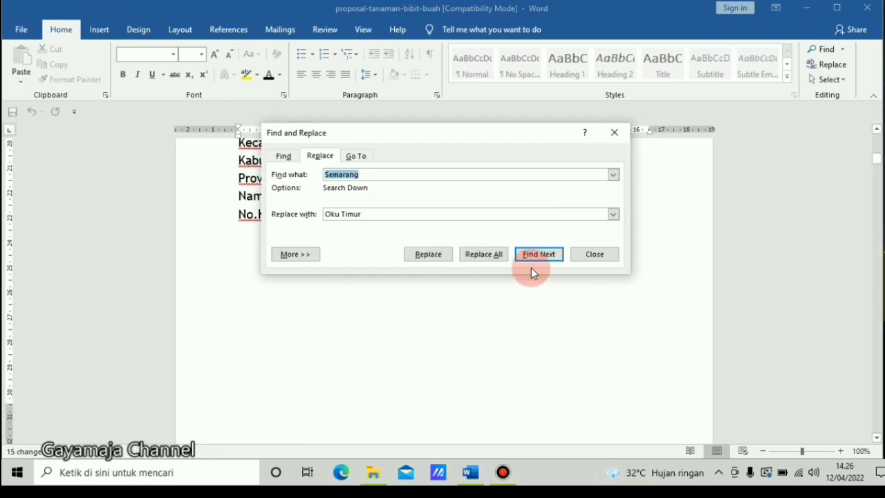
Step: Search the whole document again for Semarang to confirm no matches remain
click(549, 254)
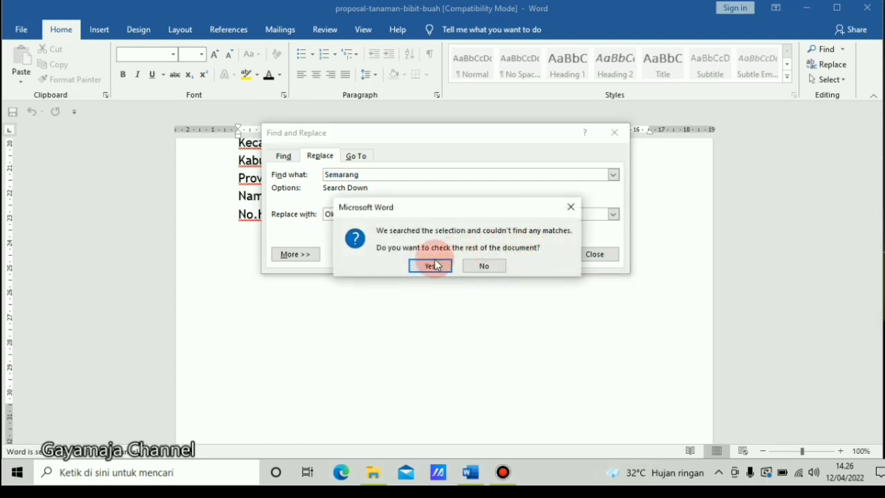
click(429, 266)
click(429, 265)
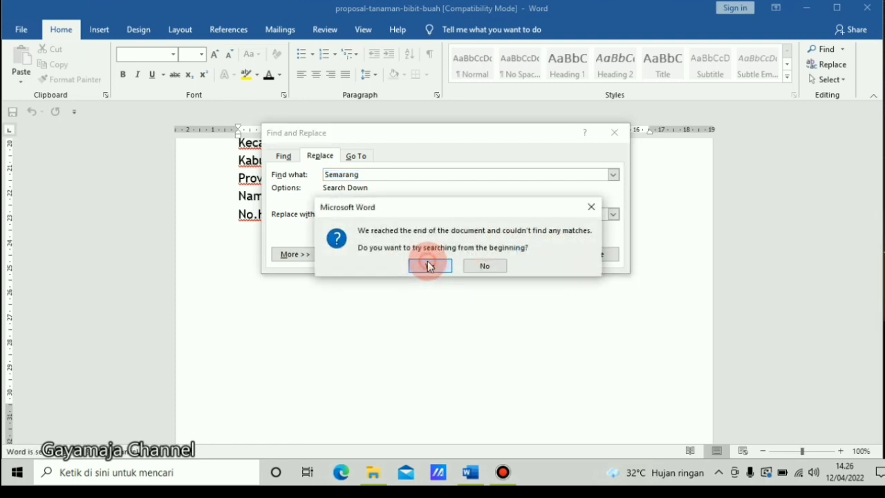
click(453, 261)
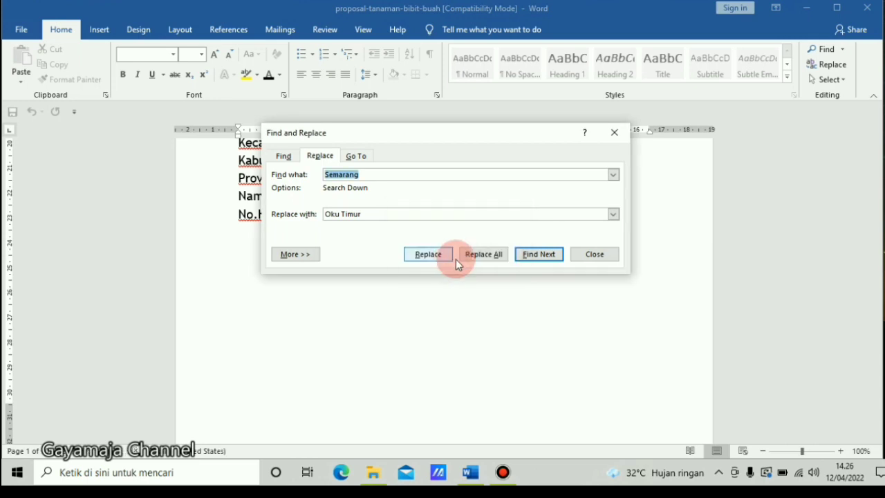
Step: Close Find and Replace, deselect the Oku Timur text, and move to the letter header
click(596, 255)
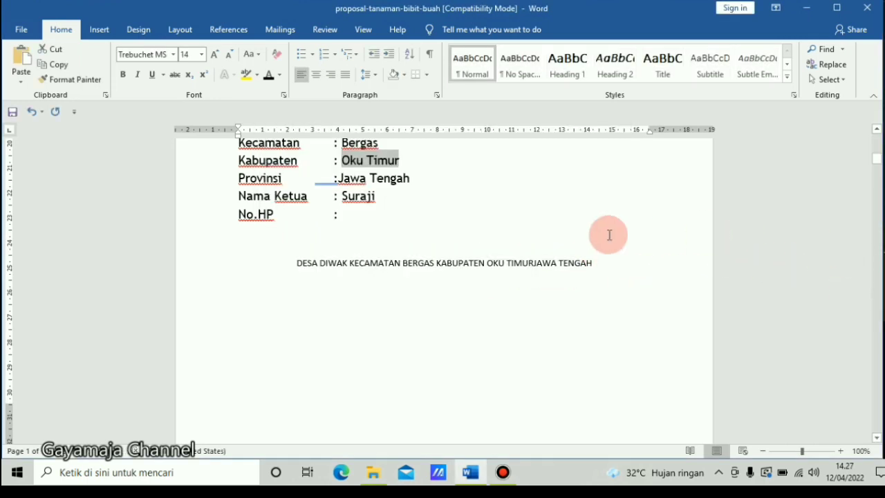
click(434, 164)
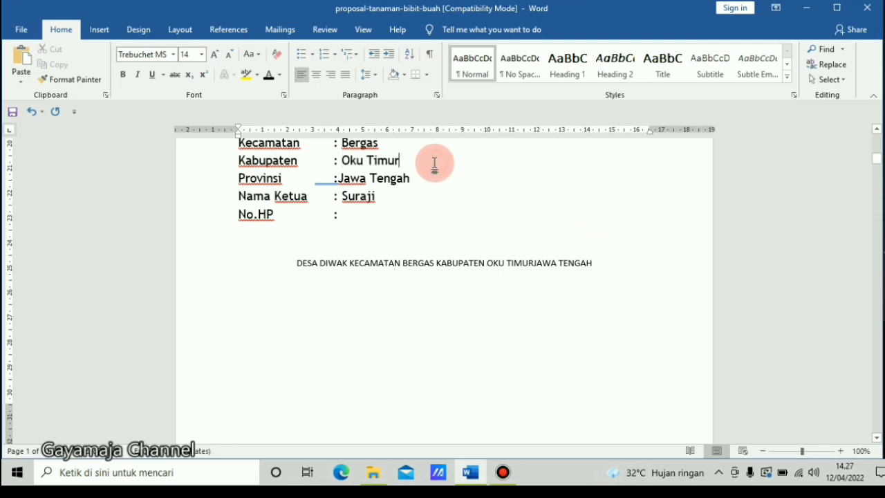
key(Page_Down)
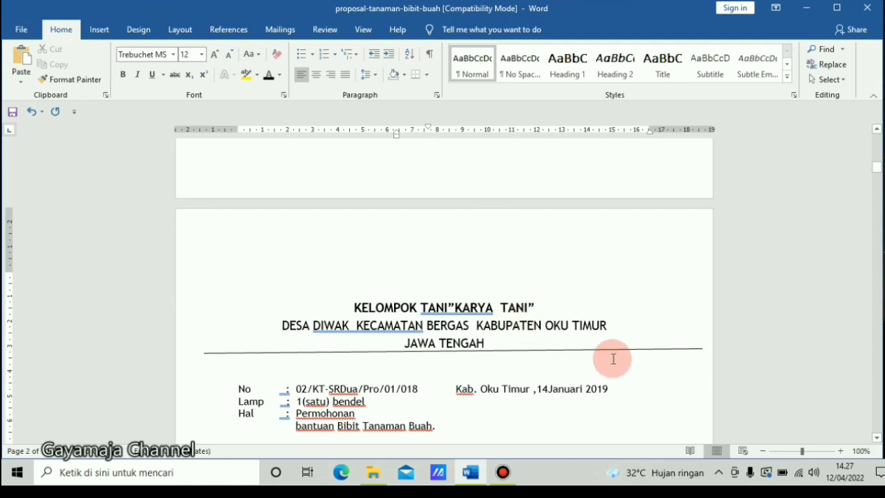
key(Down)
key(Down)
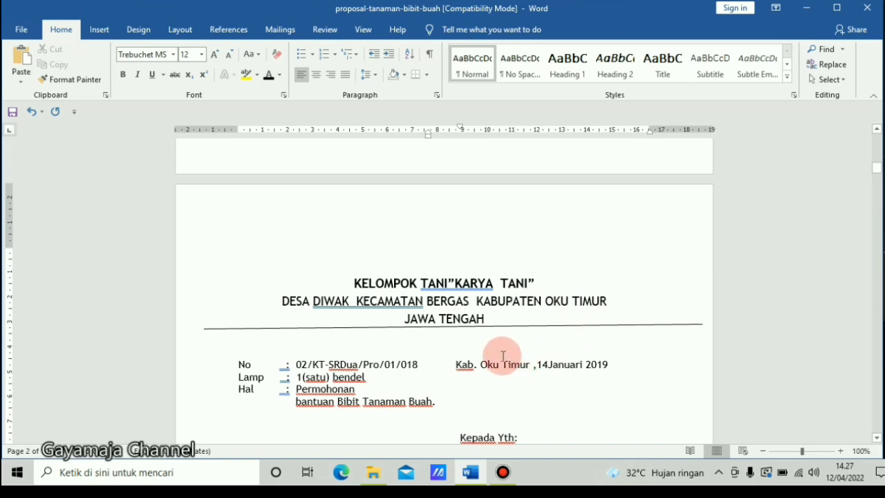
Step: Scroll through the body to check Oku Timur in the Upaya pemecahan masalah paragraph and section IV
scroll(497, 361, down, 1)
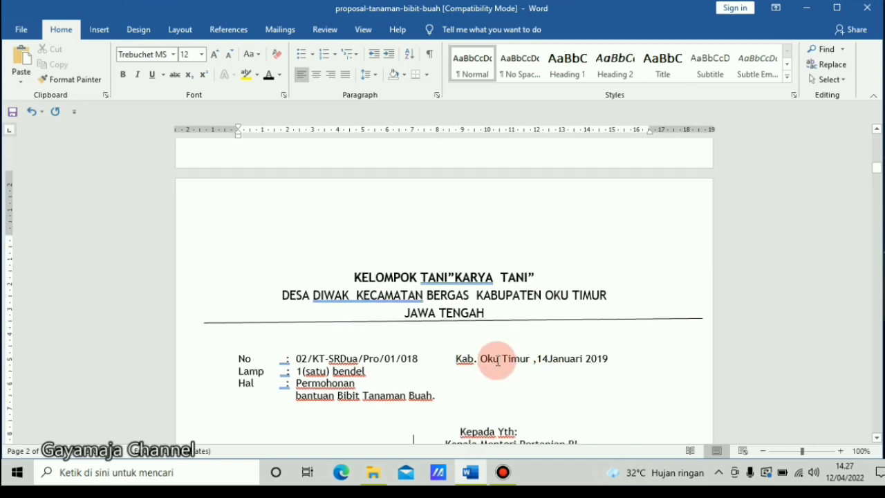
scroll(498, 361, down, 5)
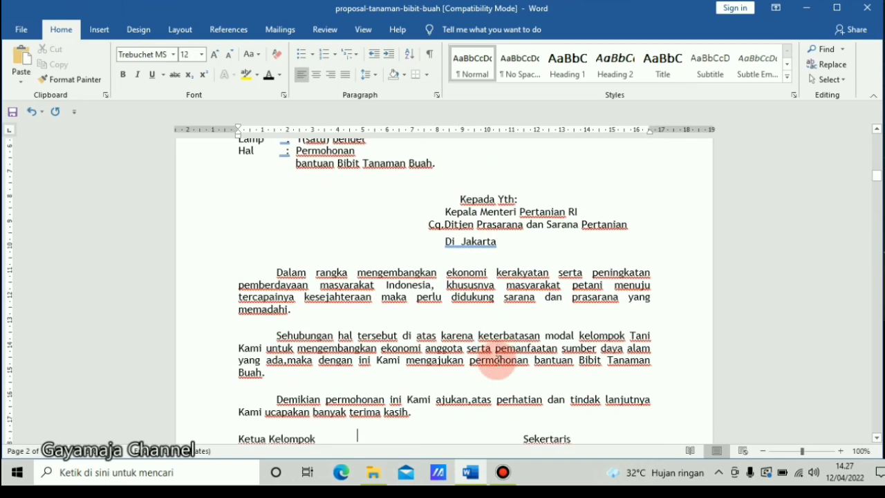
scroll(497, 361, down, 8)
scroll(497, 361, down, 7)
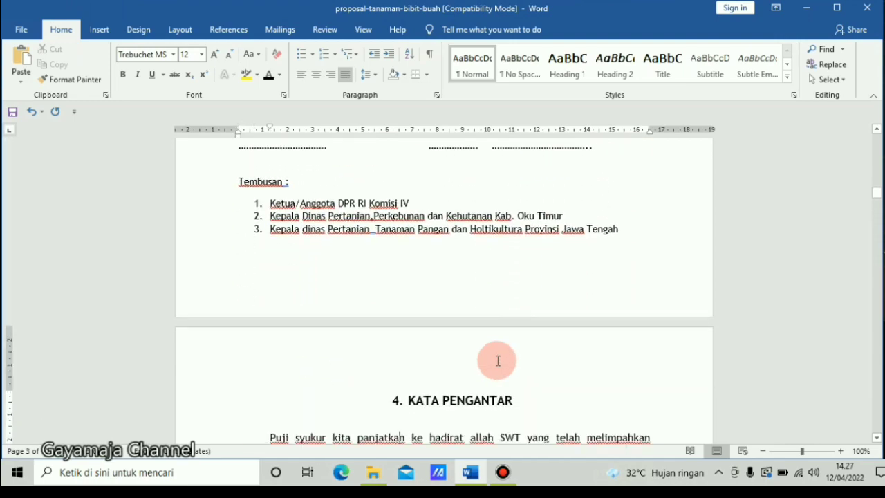
scroll(497, 361, down, 4)
scroll(497, 361, down, 7)
scroll(497, 361, down, 5)
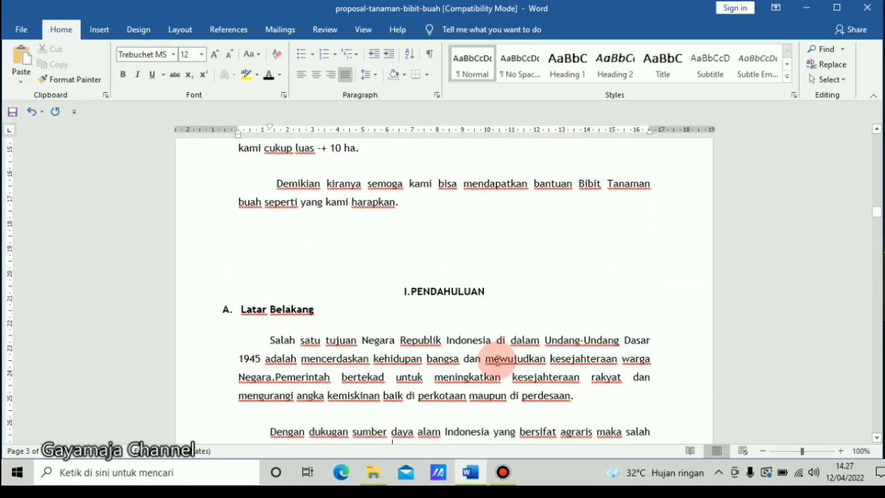
scroll(497, 361, down, 3)
scroll(497, 361, down, 3)
scroll(498, 361, down, 5)
scroll(497, 361, down, 1)
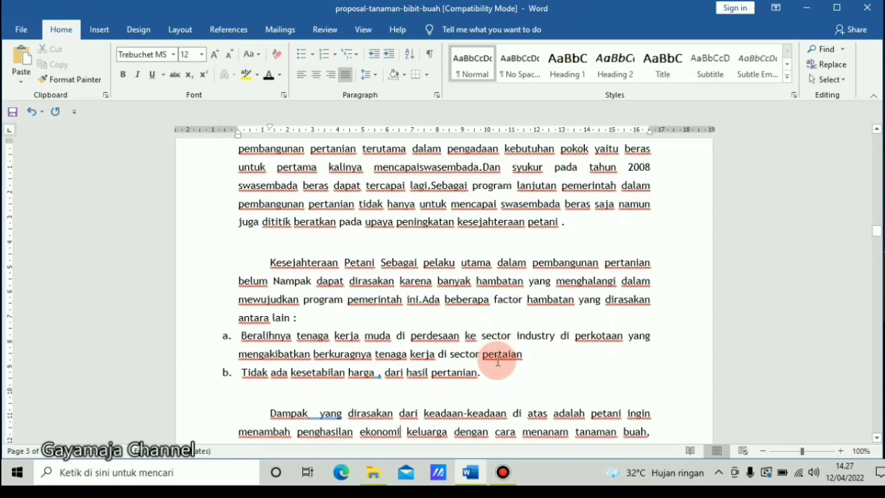
scroll(498, 361, down, 7)
scroll(498, 361, down, 8)
scroll(497, 361, down, 1)
scroll(497, 361, down, 1)
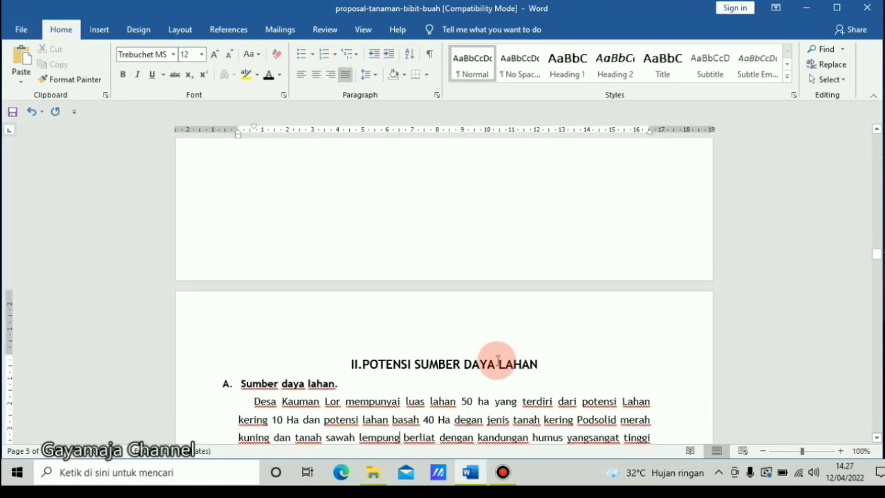
scroll(497, 361, down, 4)
scroll(497, 361, down, 15)
scroll(497, 361, down, 2)
scroll(495, 358, down, 1)
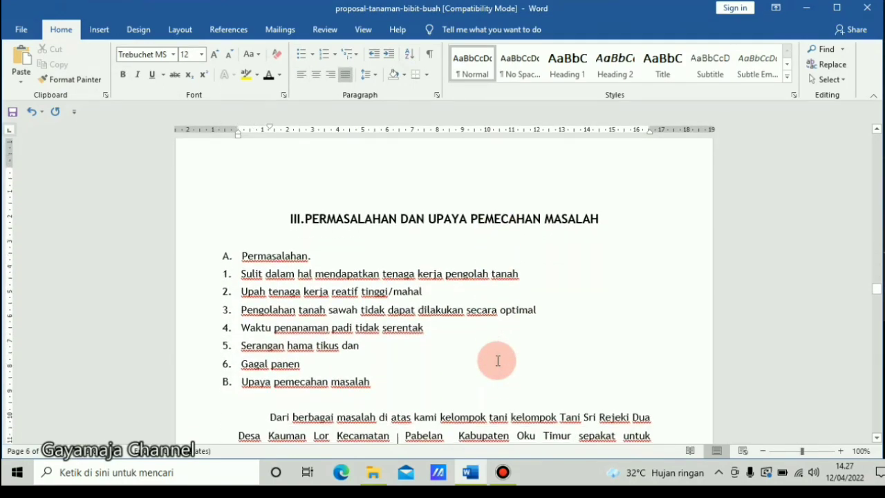
scroll(494, 358, down, 8)
scroll(498, 358, down, 1)
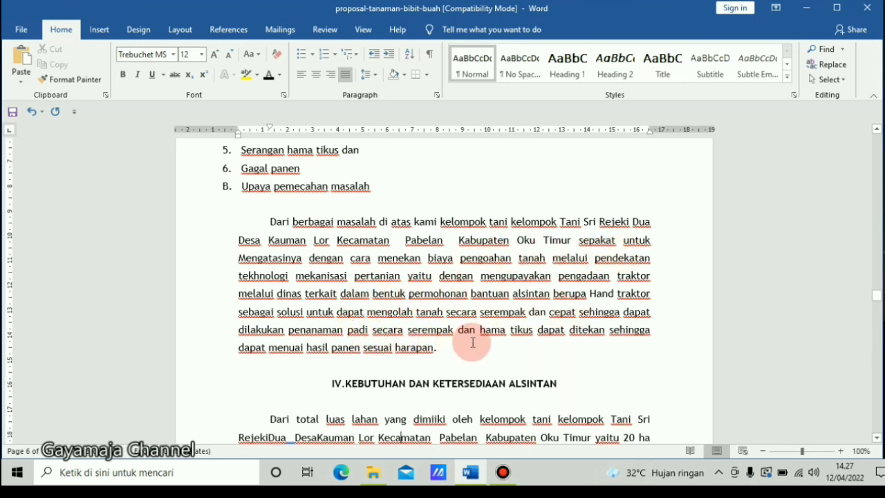
click(473, 343)
key(Down)
key(Down)
key(Down)
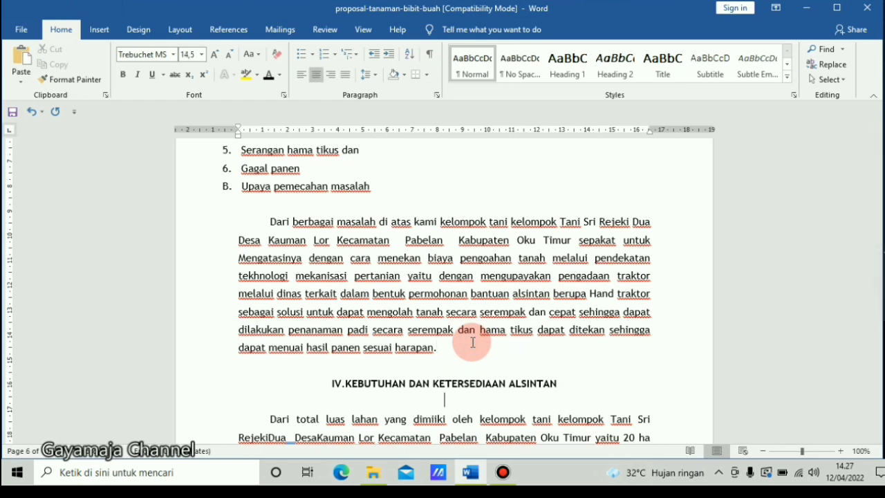
key(Down)
key(Down)
key(Down)
key(Down)
key(Down)
key(Down)
key(Down)
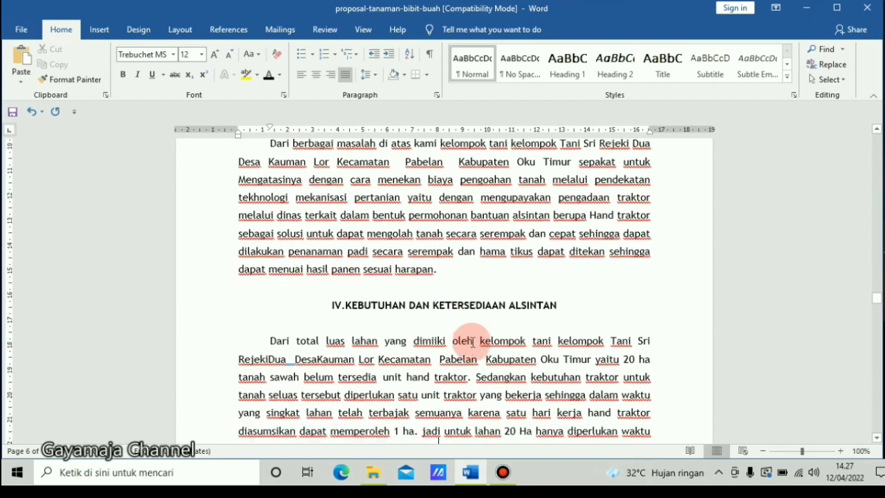
key(Down)
key(Down)
key(Down)
key(Down)
key(Down)
key(Down)
key(Down)
key(Down)
key(Down)
key(Down)
key(Down)
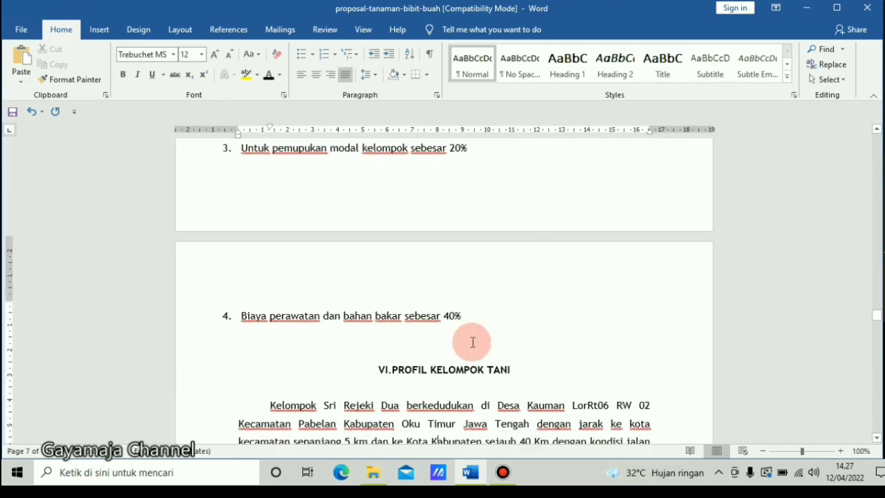
key(Down)
key(Down)
key(Down)
key(Down)
key(Down)
key(Down)
key(Down)
key(Down)
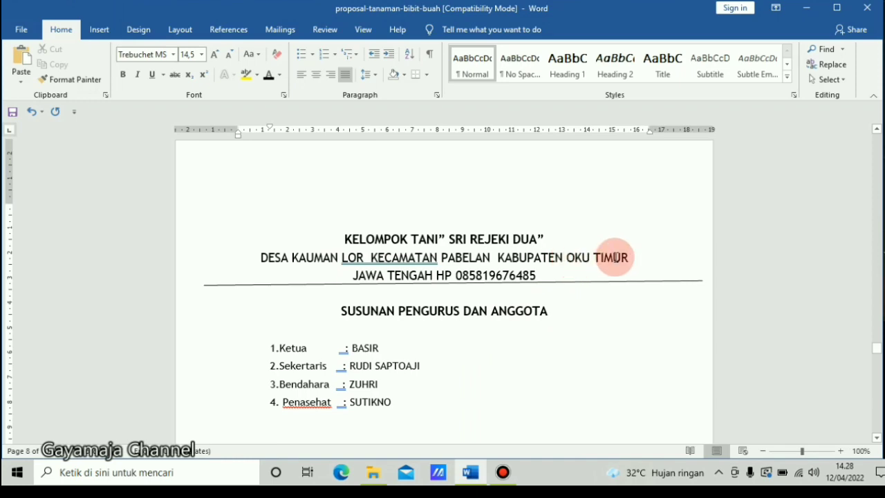
key(Down)
key(Down)
key(Down)
key(Down)
key(Down)
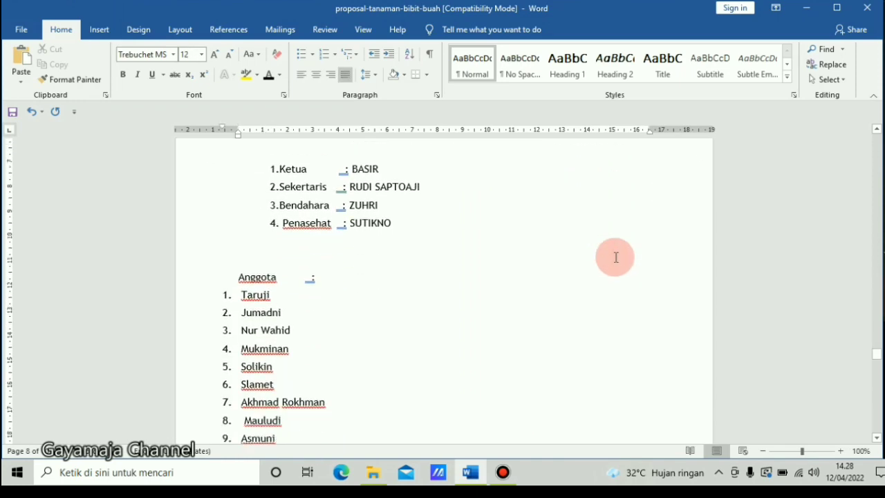
key(Down)
key(Down)
key(Down)
key(Down)
key(Down)
key(Down)
key(Down)
key(Down)
key(Down)
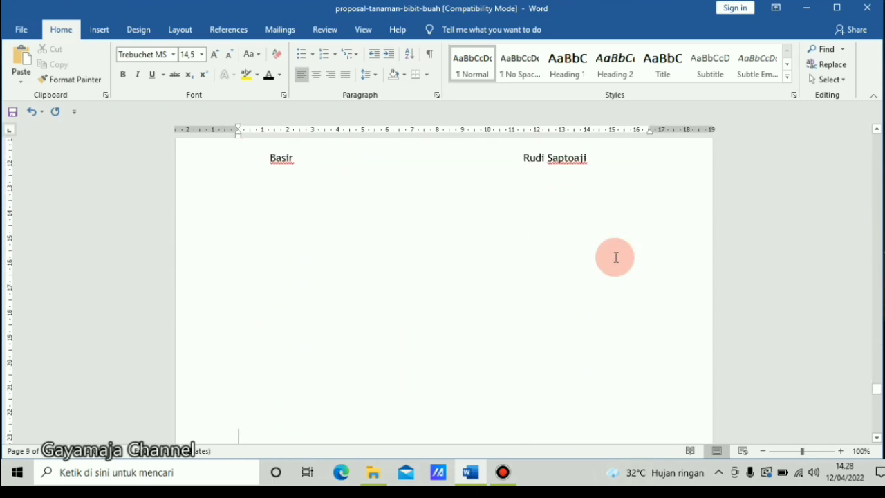
key(Up)
key(Up)
key(Up)
key(Up)
key(Up)
key(Up)
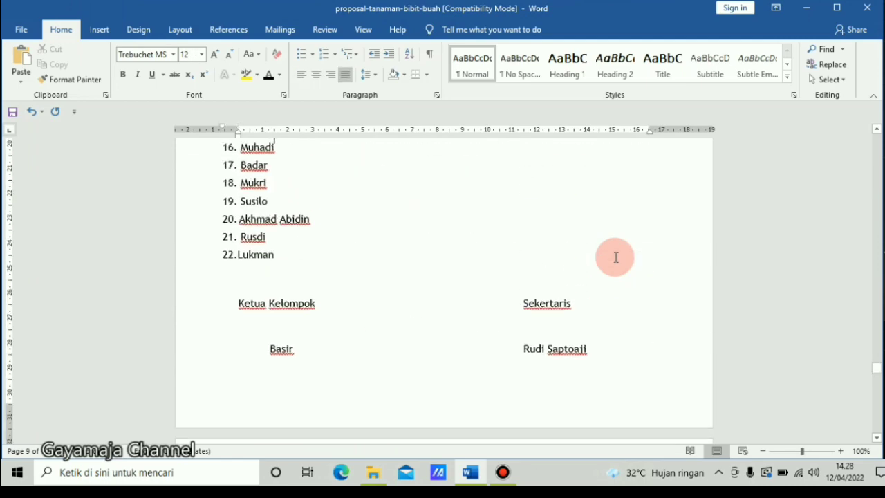
key(Up)
key(Up)
key(Up)
key(Up)
key(Up)
key(Up)
key(Up)
key(Up)
key(Up)
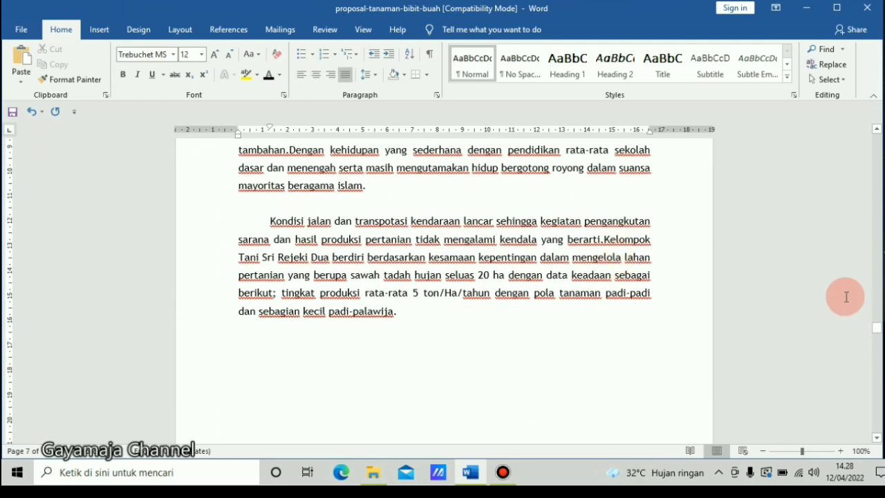
drag(875, 330, 873, 134)
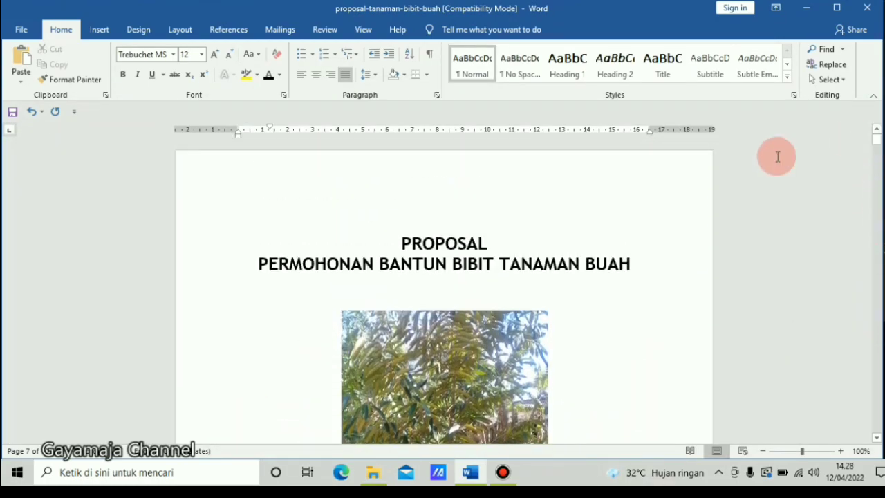
click(617, 175)
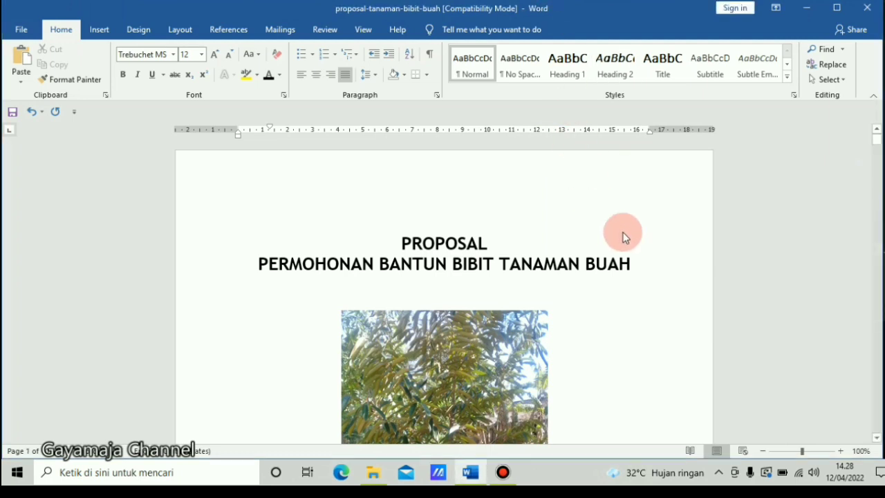
drag(876, 142, 878, 149)
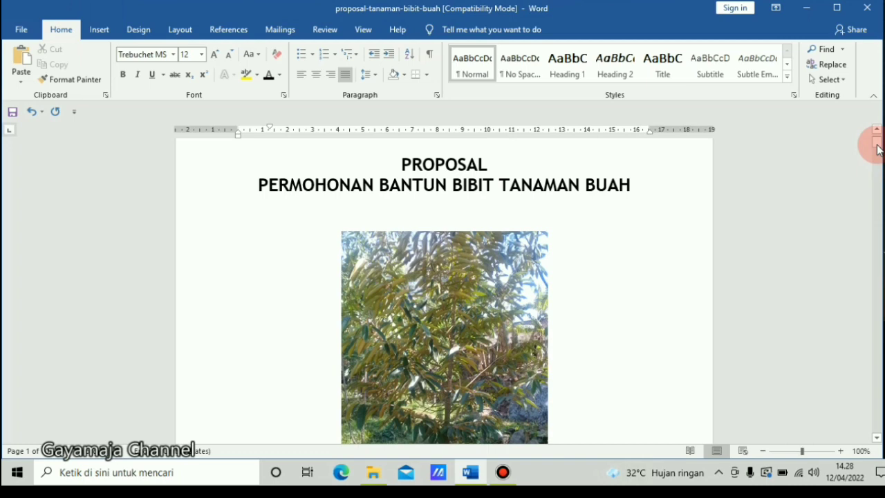
drag(879, 149, 878, 160)
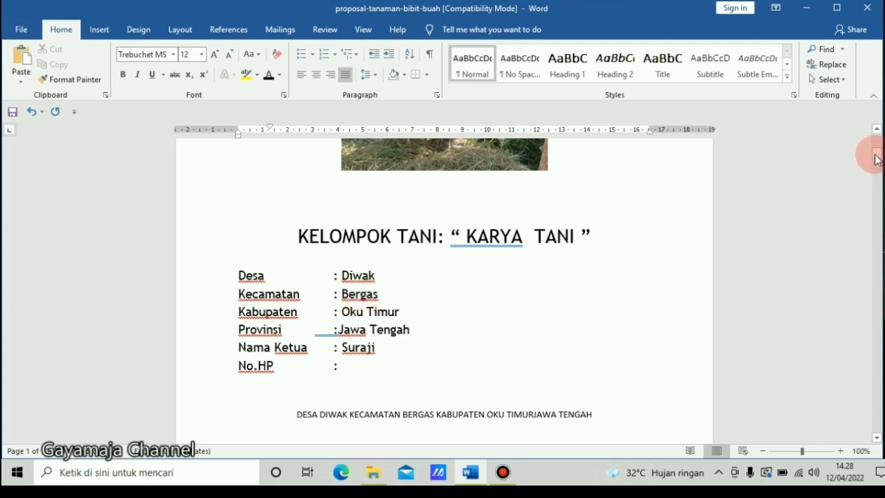
drag(876, 159, 878, 160)
drag(877, 171, 878, 178)
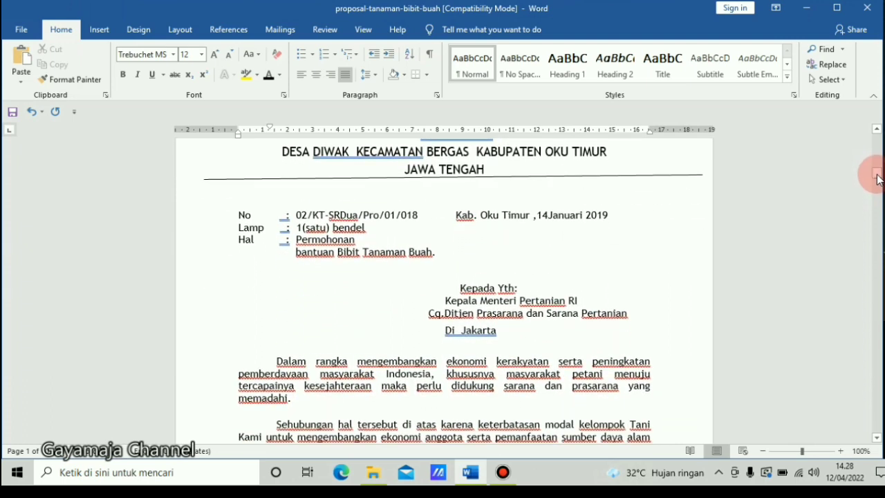